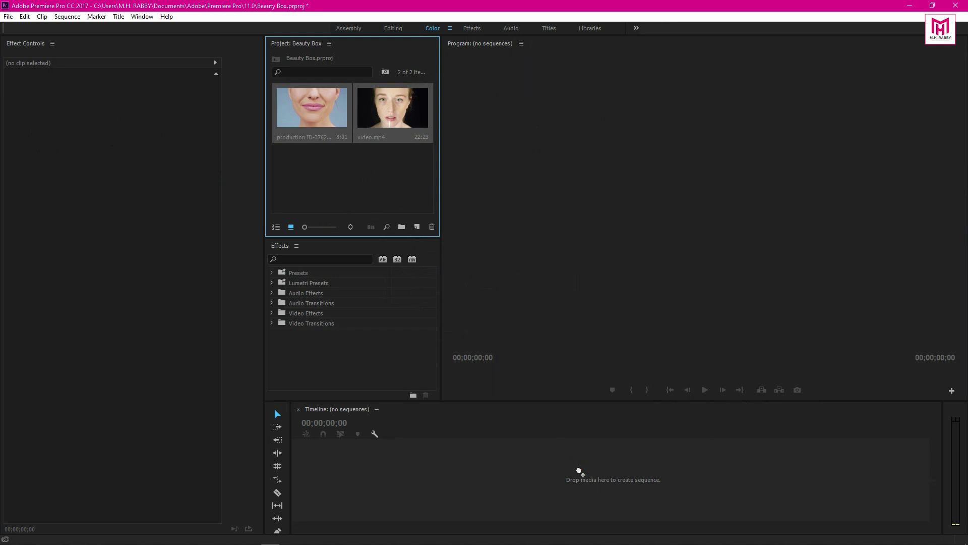
- Create a sequence from the two selected clips and preview a frame from each one in the timeline
drag(436, 427, 426, 455)
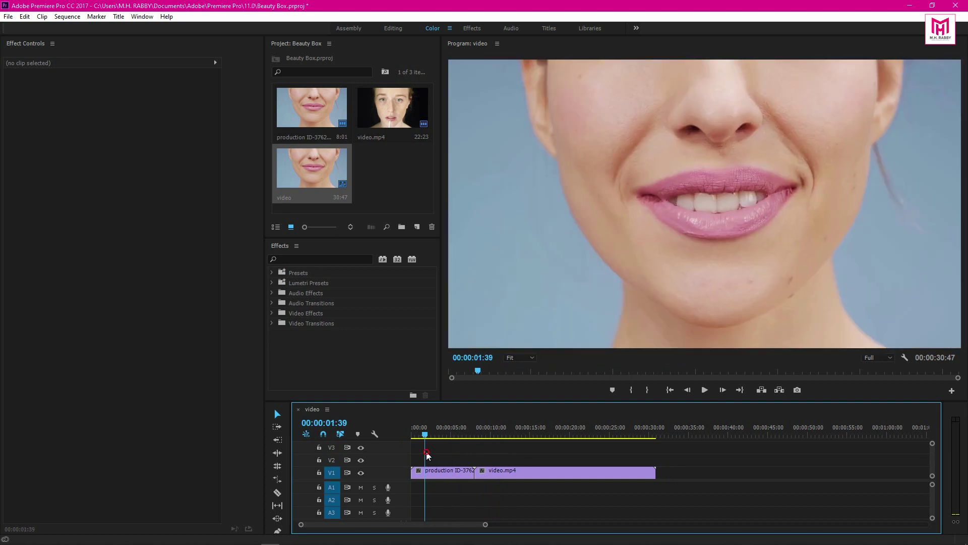
click(554, 432)
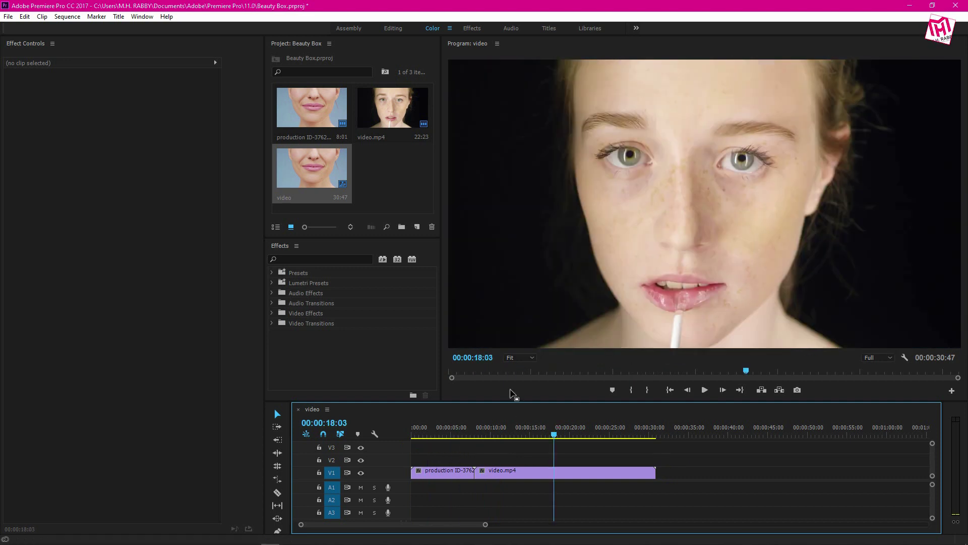
click(433, 430)
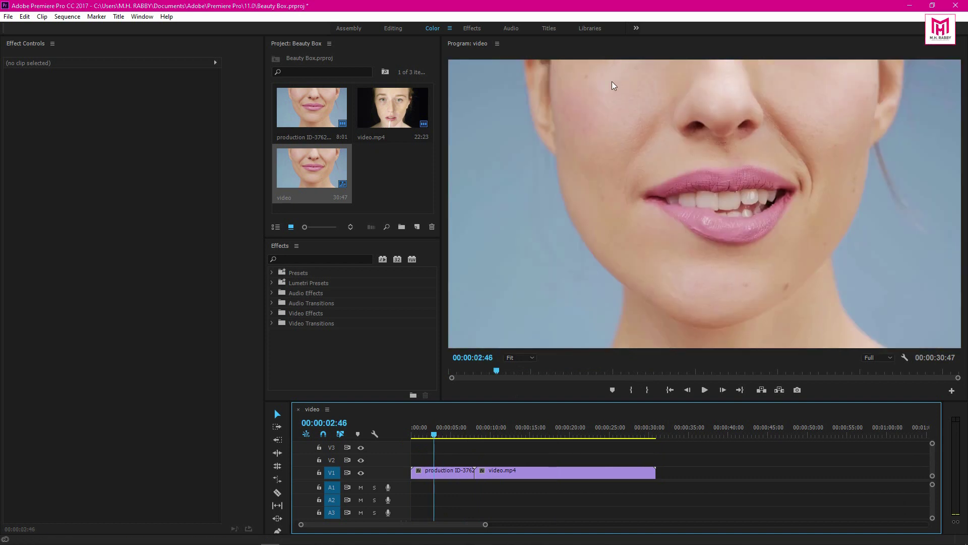
- Select the first clip in the timeline, search the effects for "Beauty", and clear the search
click(448, 471)
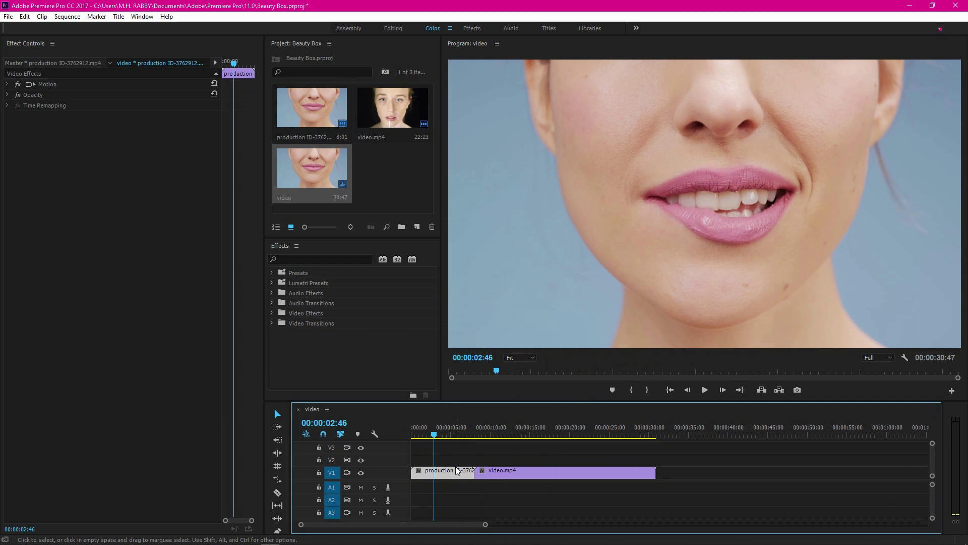
click(301, 260)
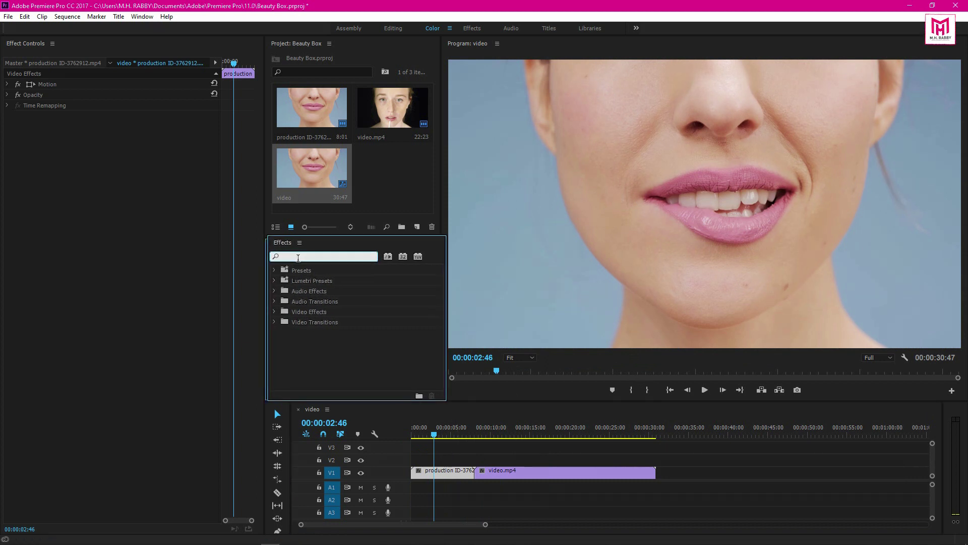
text(Be)
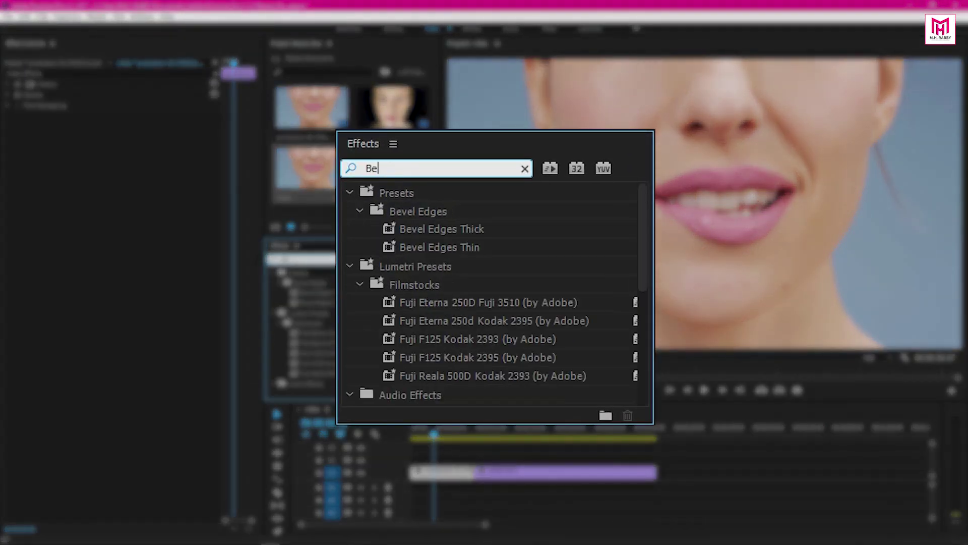
text(auty)
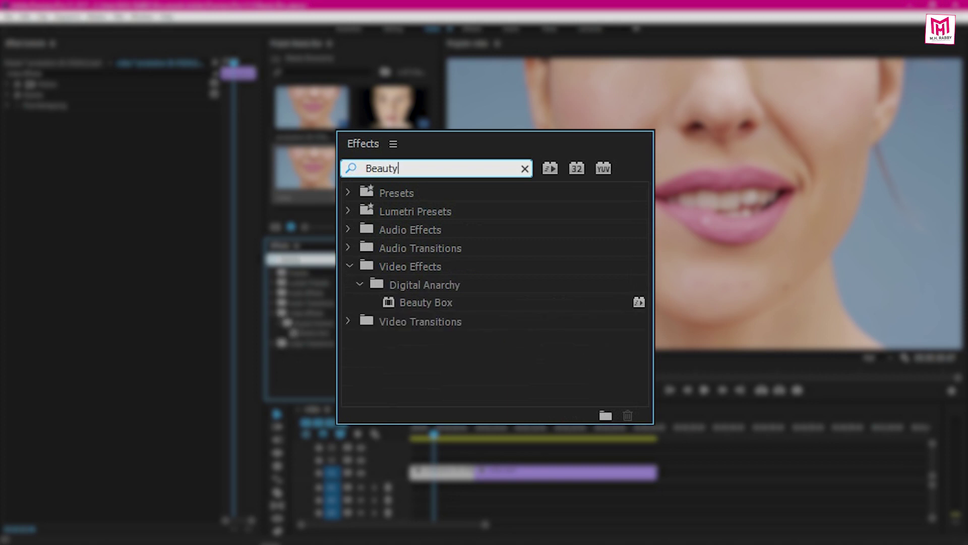
click(425, 303)
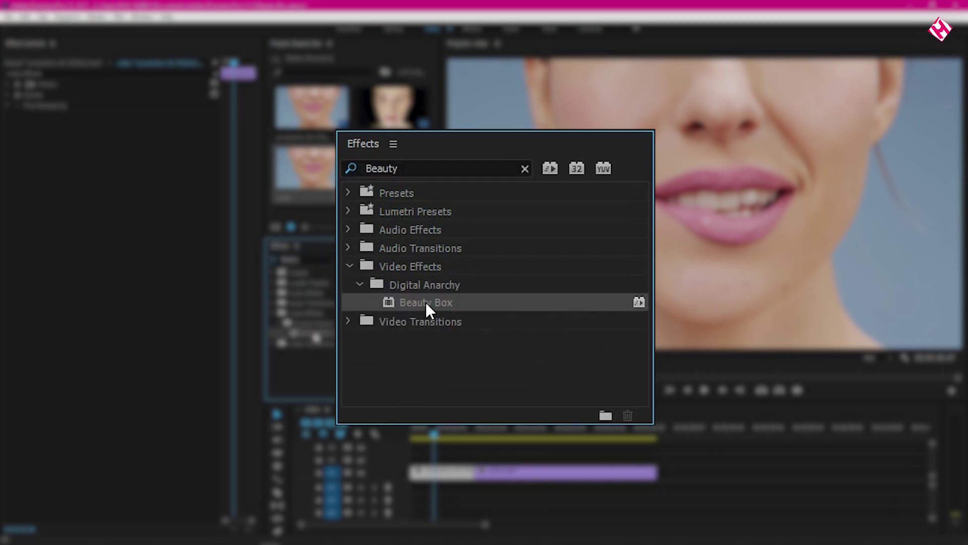
click(524, 169)
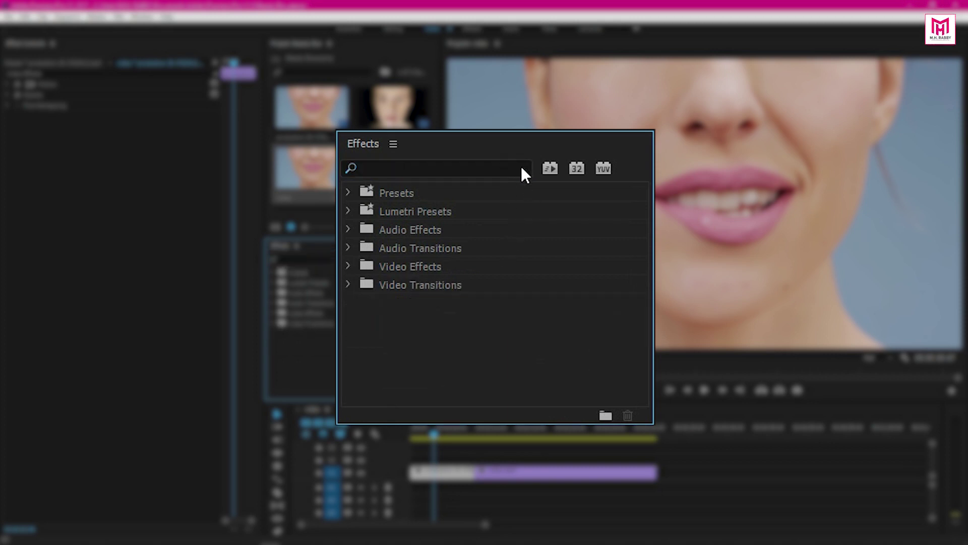
- Apply the Beauty Box video effect from the Digital Anarchy group to the first clip in the timeline
click(349, 265)
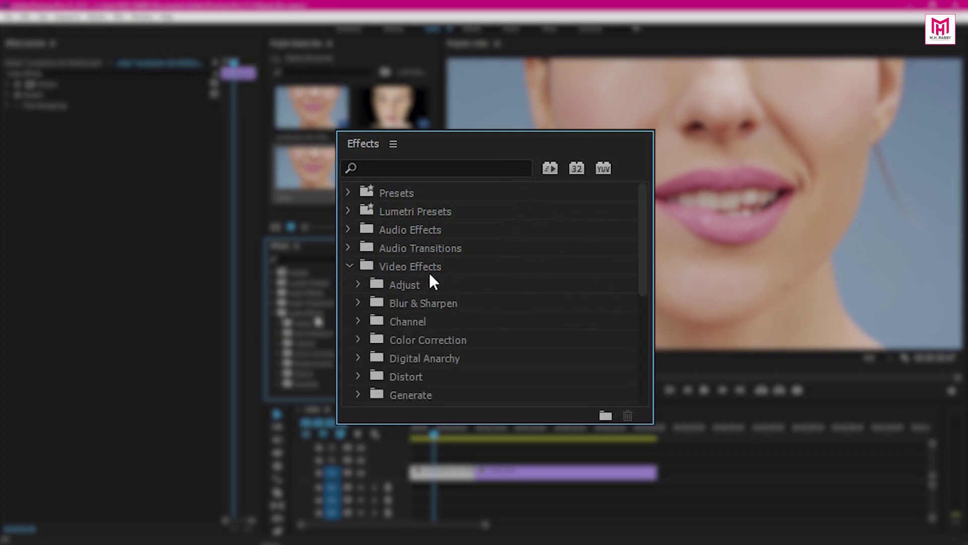
scroll(443, 278, down, 2)
scroll(460, 282, down, 2)
click(403, 267)
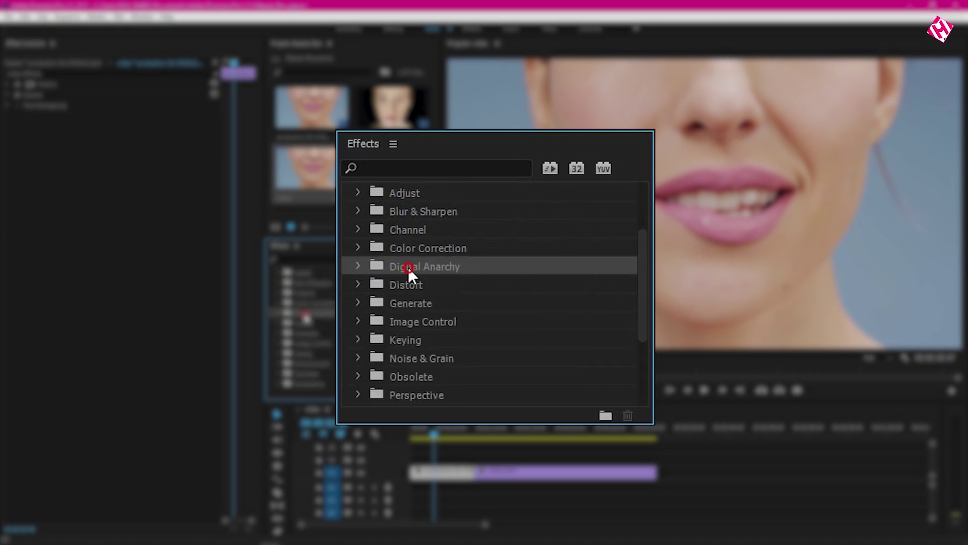
click(358, 266)
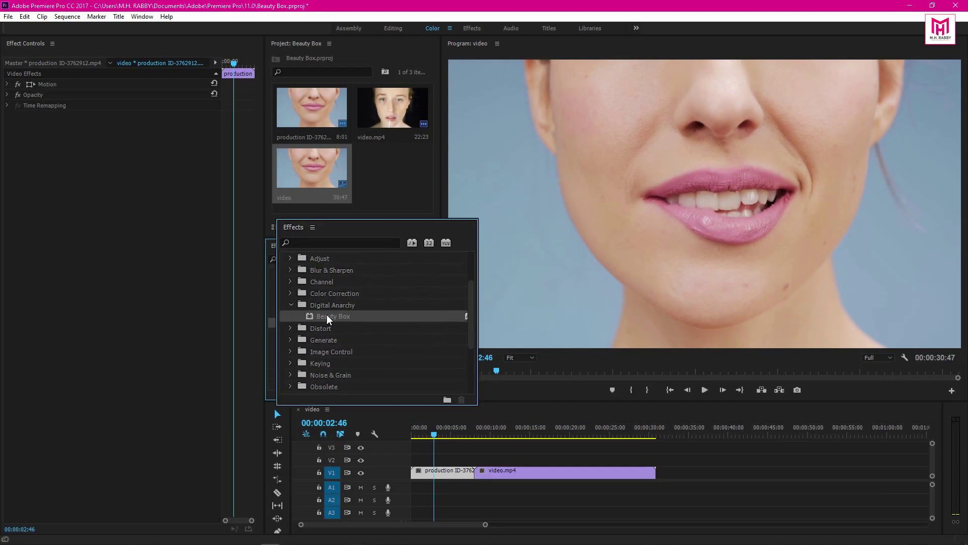
drag(319, 322, 440, 472)
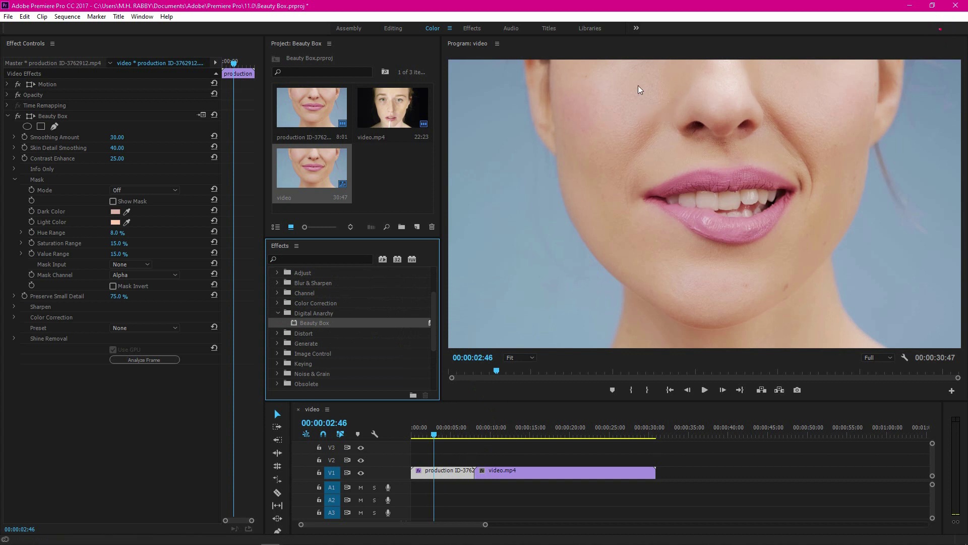
click(19, 117)
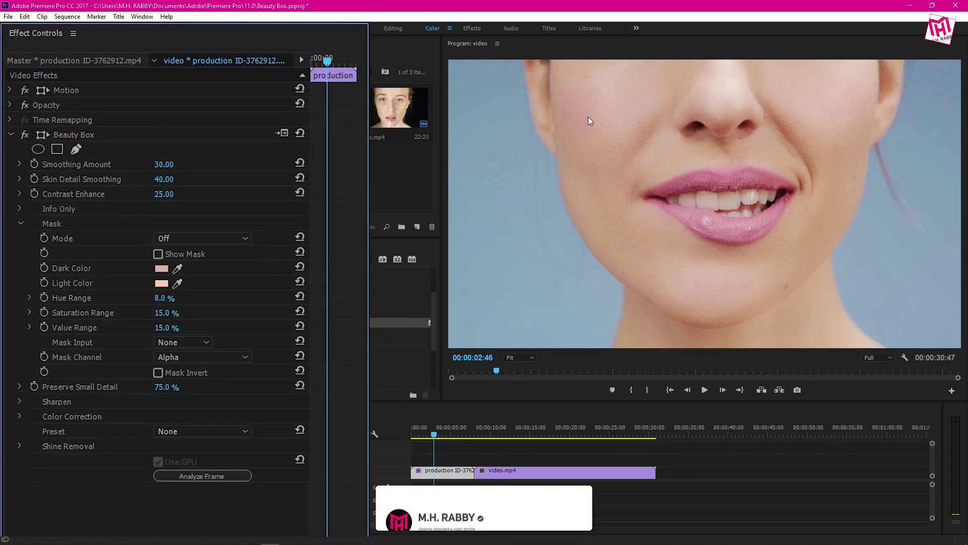
- Sample the Beauty Box mask's Dark Color and Light Color from shaded and bright skin areas of the face
click(177, 269)
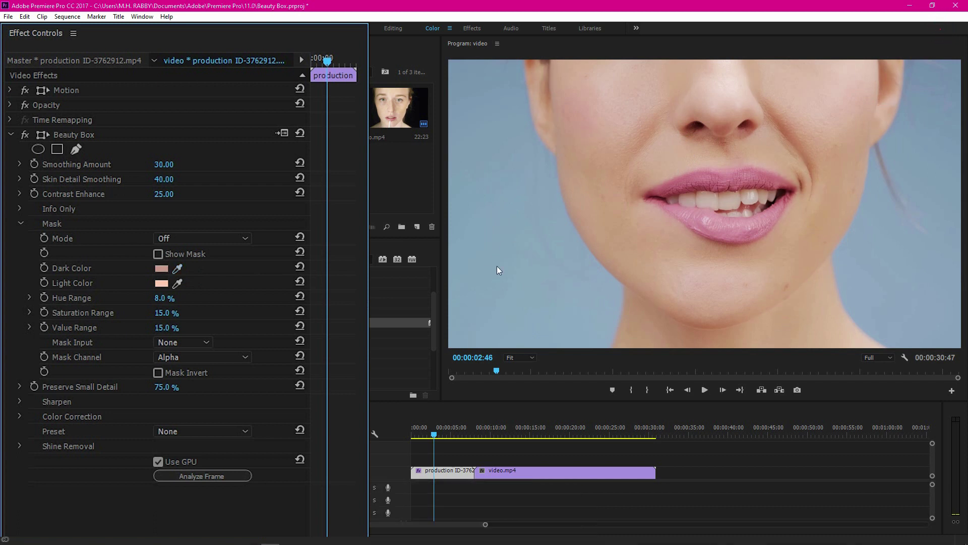
click(179, 283)
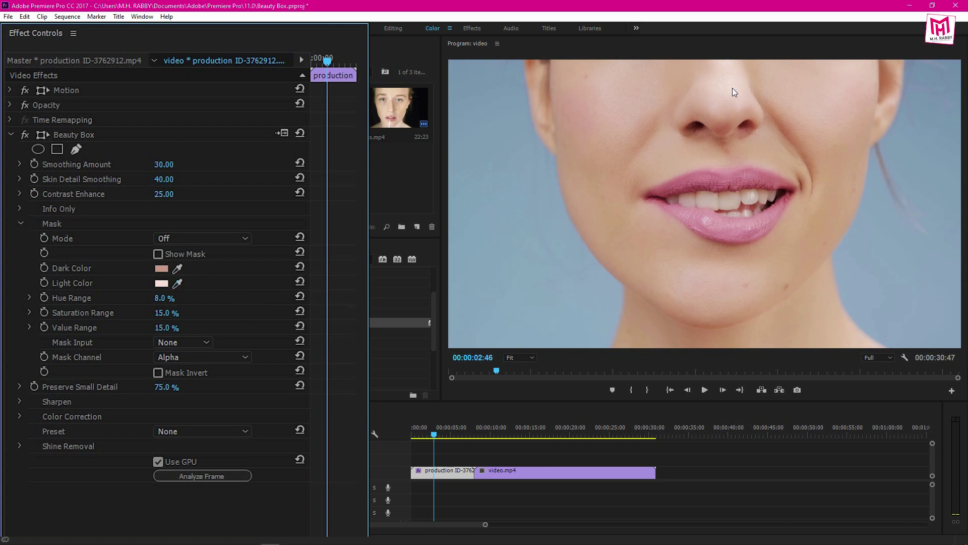
click(655, 134)
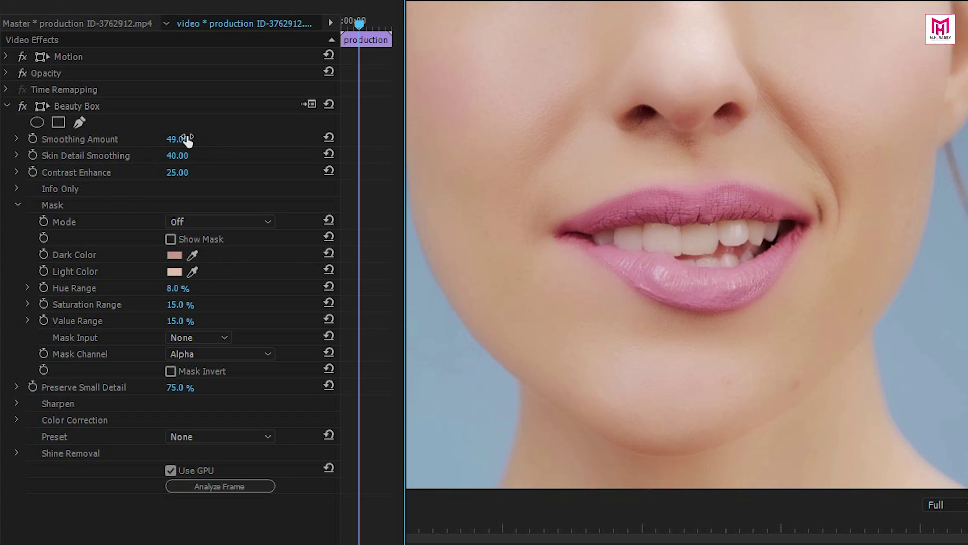
- Set the Beauty Box Skin Detail Smoothing to 22
drag(178, 157, 144, 166)
drag(164, 176, 191, 188)
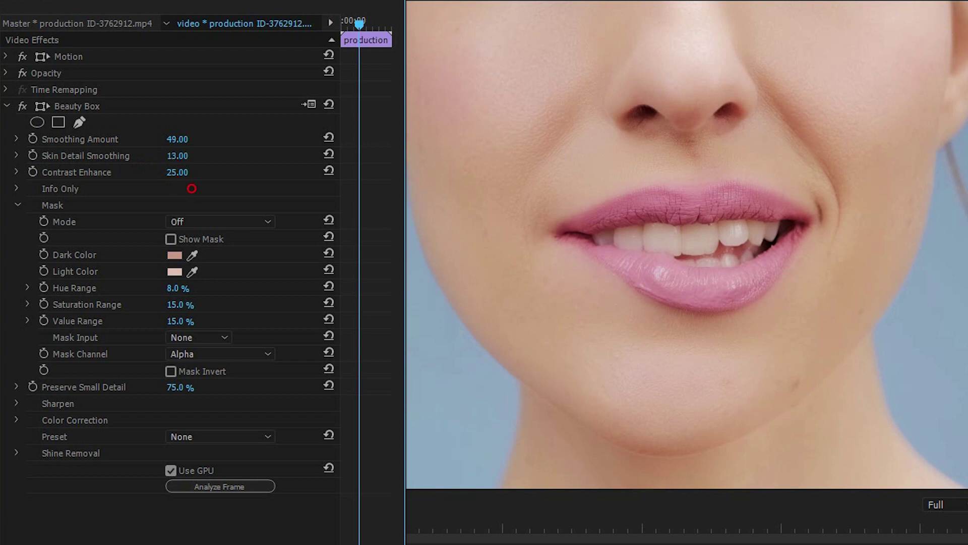
drag(179, 155, 181, 154)
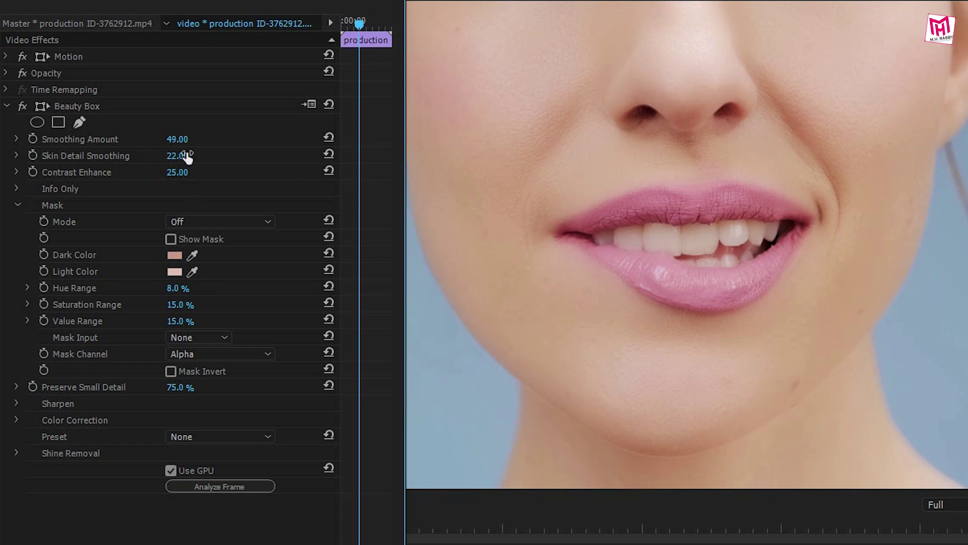
- Try Contrast Enhance values of 100 and 61 on the Beauty Box effect and settle on 52
click(177, 172)
text(100)
key(Return)
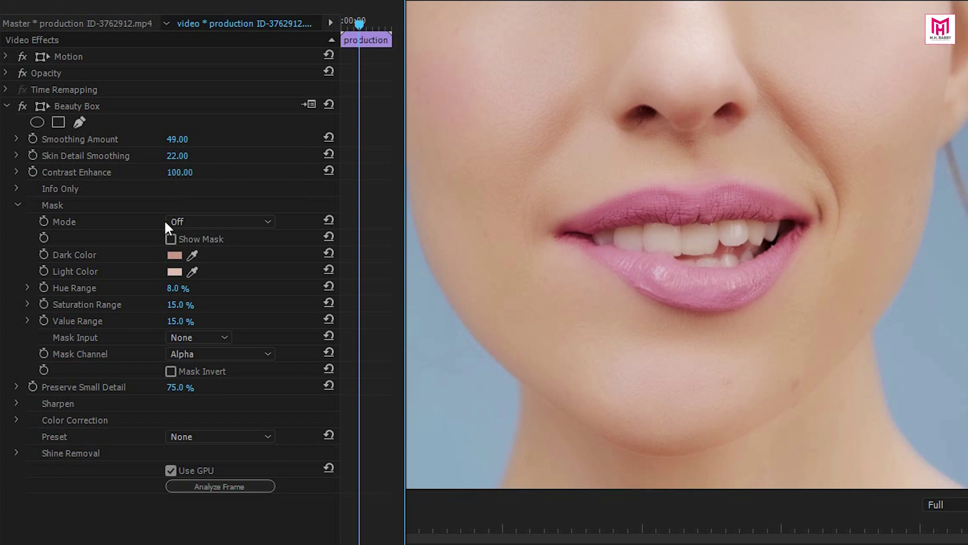
drag(177, 173, 150, 178)
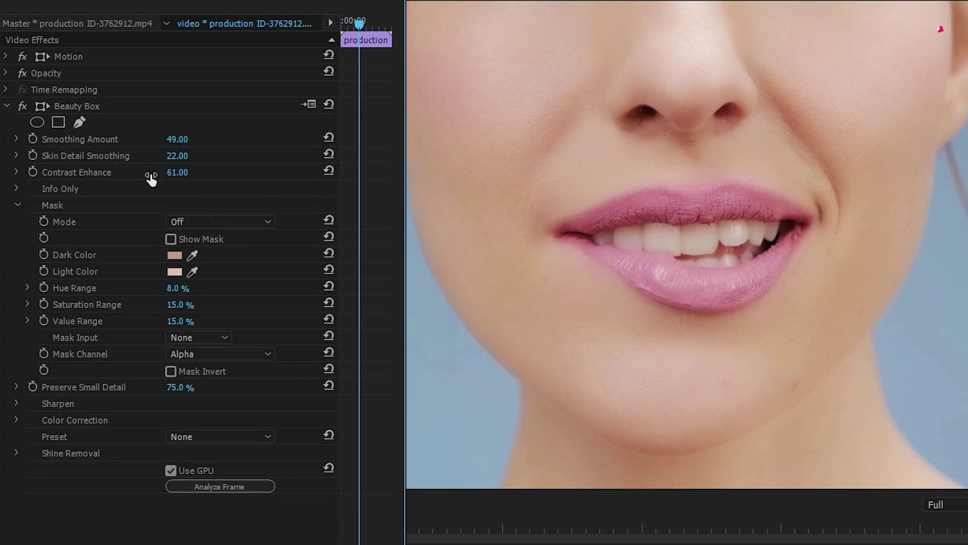
click(182, 173)
drag(1, 192, 78, 194)
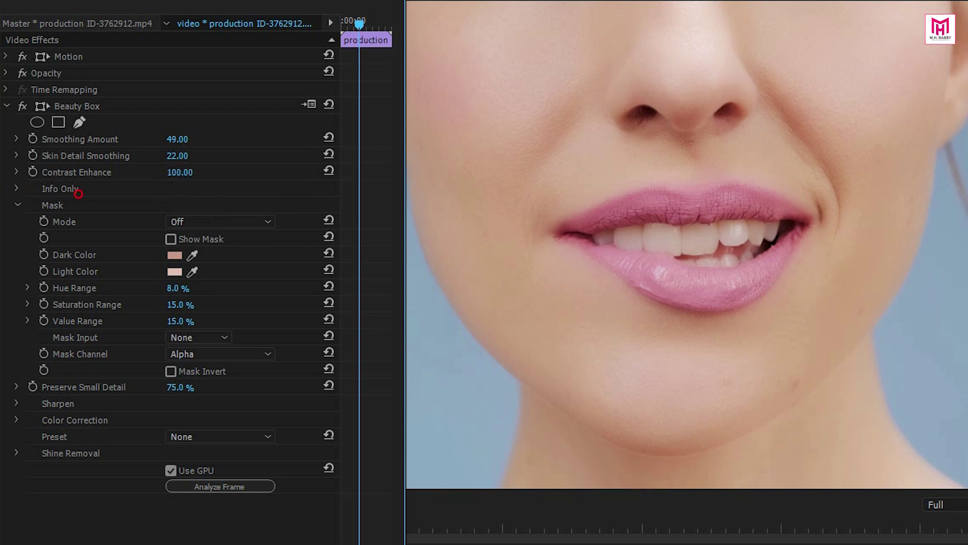
mouse_move(8, 175)
mouse_down()
mouse_move(81, 175)
mouse_move(8, 175)
mouse_up()
drag(177, 172, 181, 172)
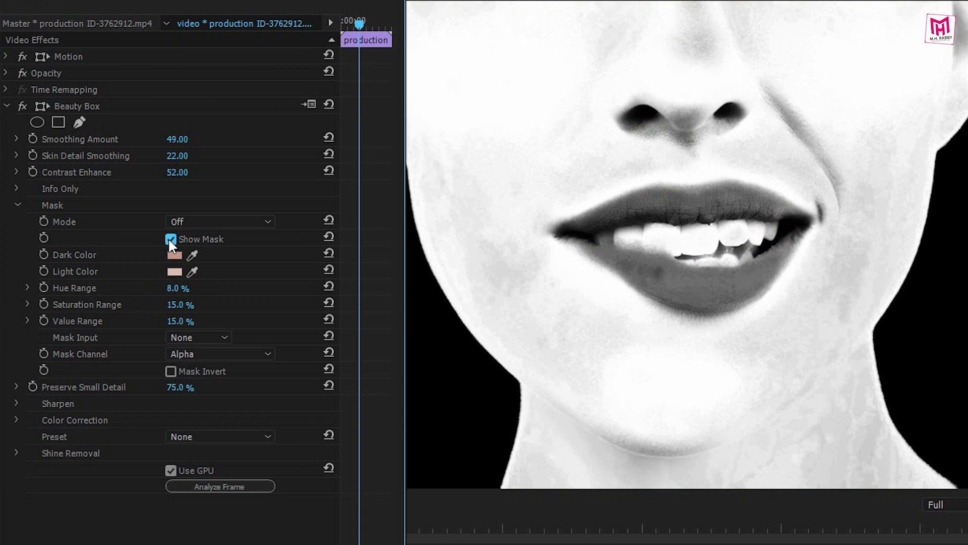
- Turn off the Beauty Box mask preview and set the Sharpen Amount to 54
click(170, 239)
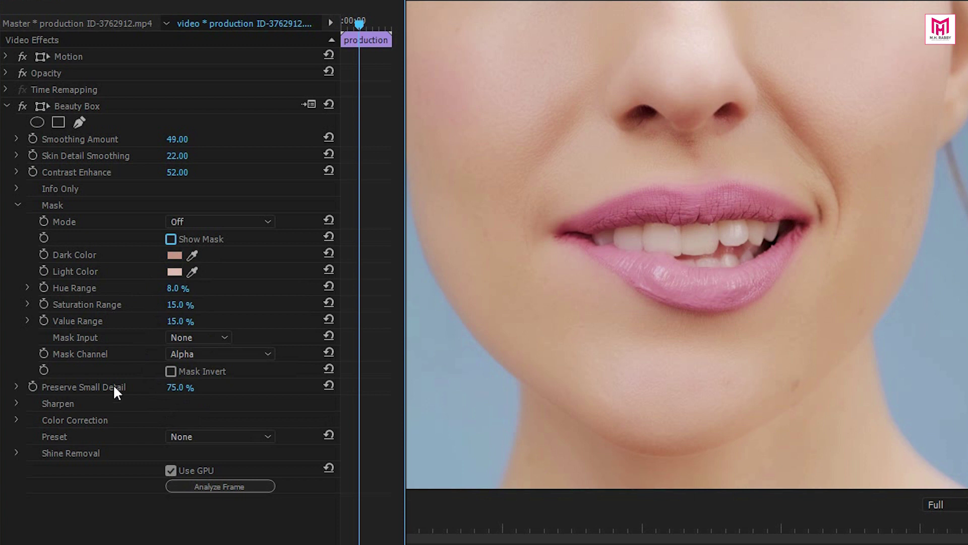
click(17, 403)
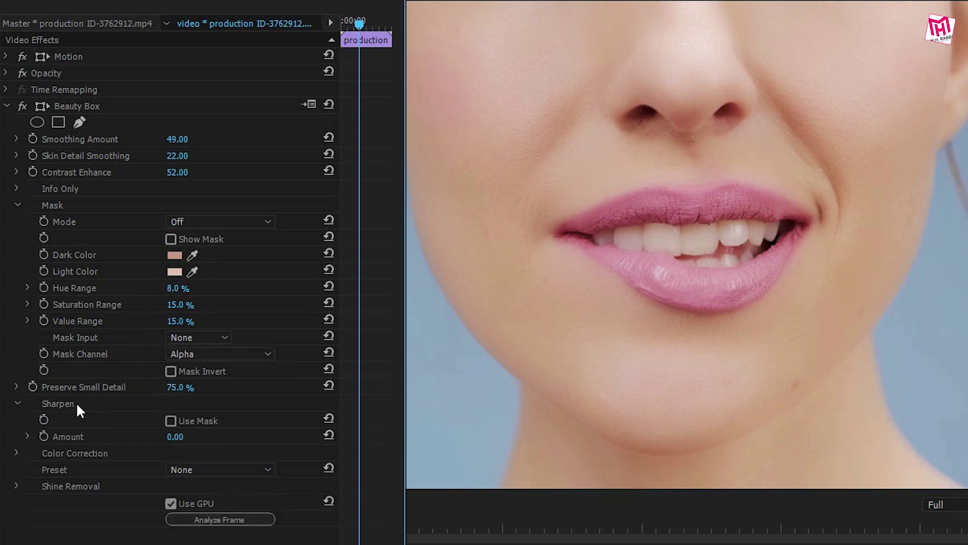
drag(175, 437, 258, 439)
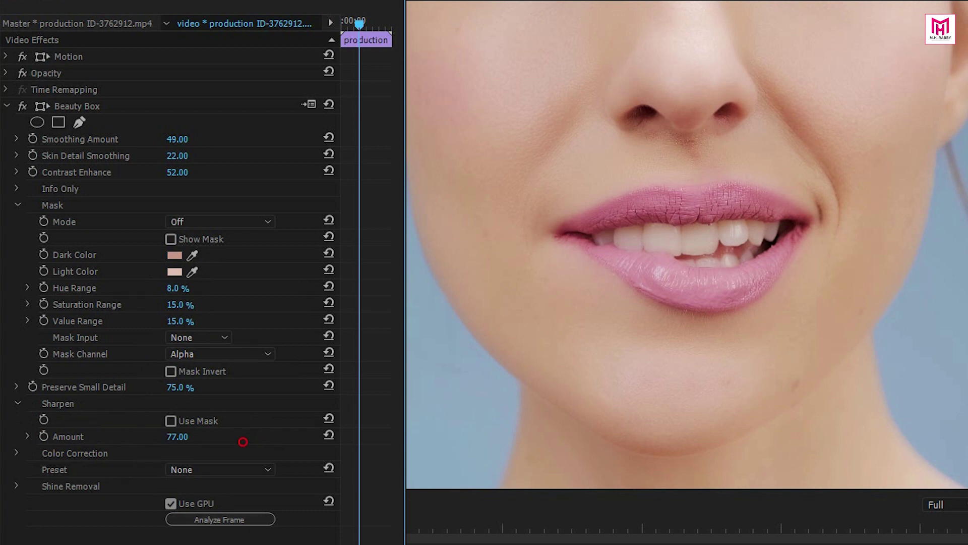
drag(242, 442, 235, 437)
- Set the Beauty Box Shine Removal Amount to 25
click(16, 486)
drag(170, 504, 114, 542)
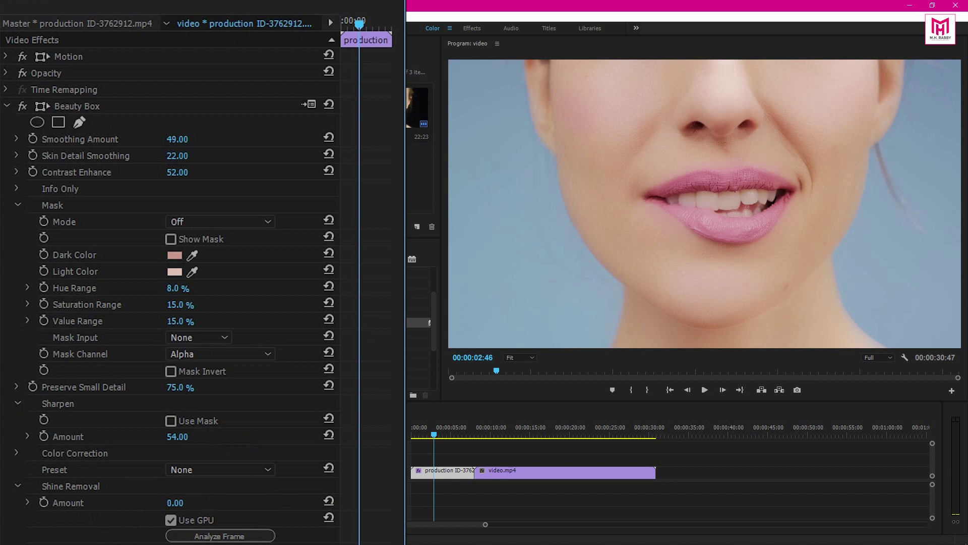
drag(114, 542, 119, 542)
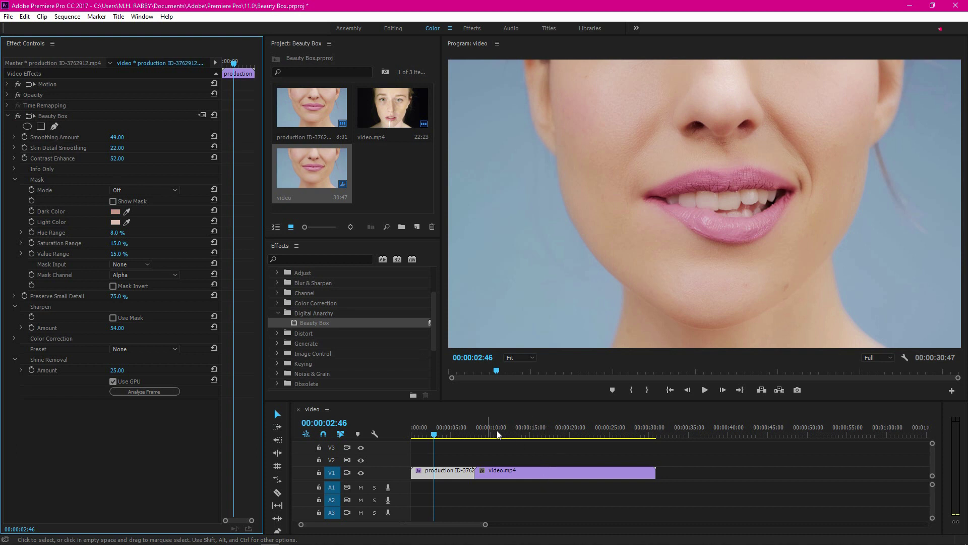
- Move the video.mp4 clip to start at about 18 seconds on V1 and play the retouched first clip from the beginning
drag(485, 472, 566, 472)
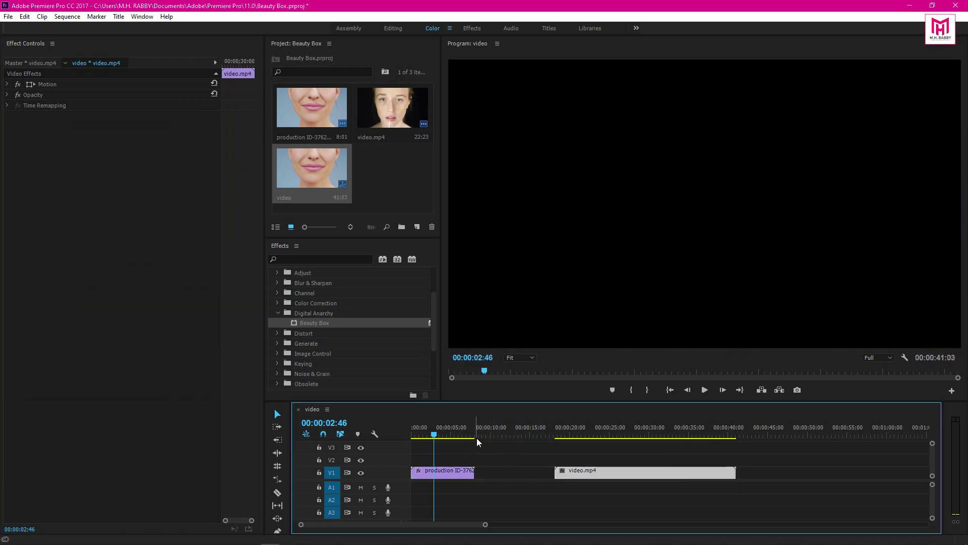
key(Home)
key(space)
key(Home)
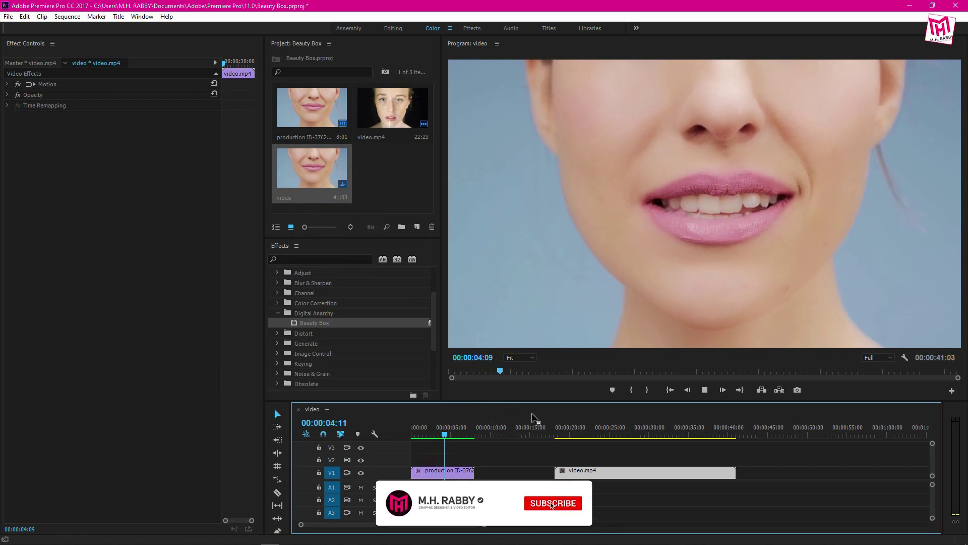
key(space)
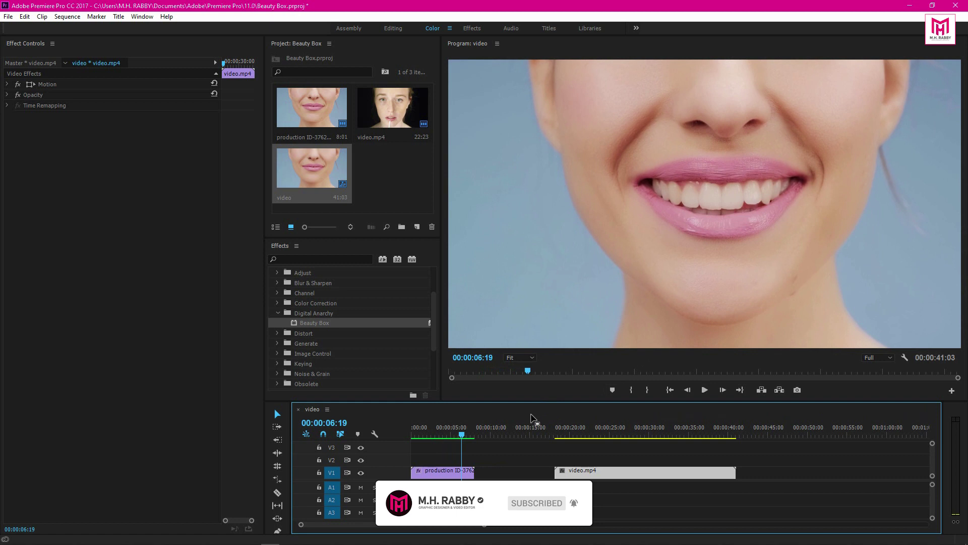
- Disable Beauty Box on the first clip, play the clip from the start for comparison, and re-enable the effect
click(454, 473)
click(18, 116)
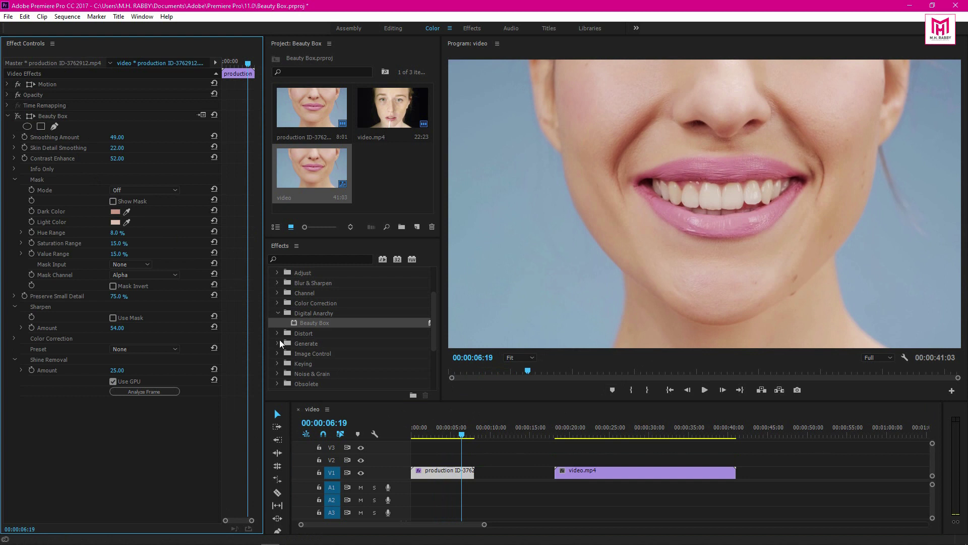
click(411, 429)
key(space)
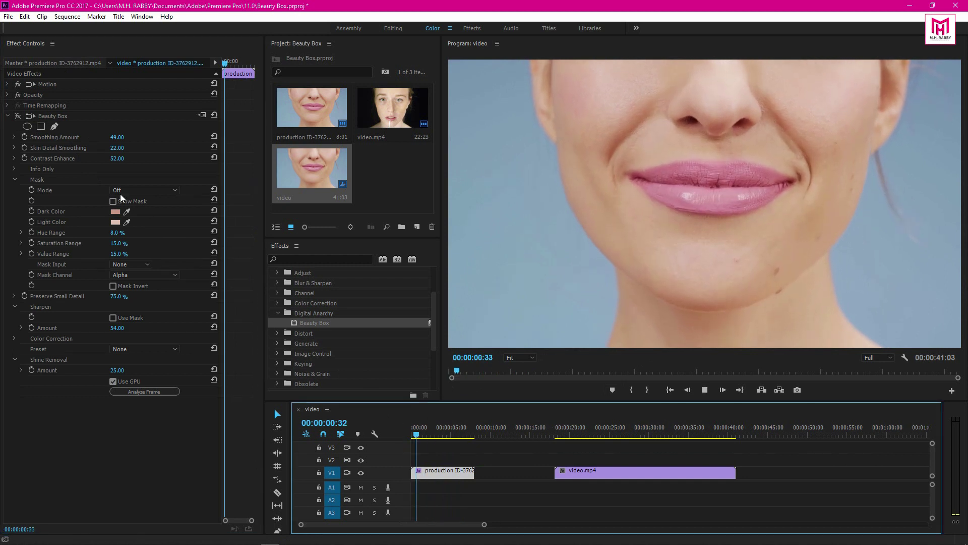
click(19, 116)
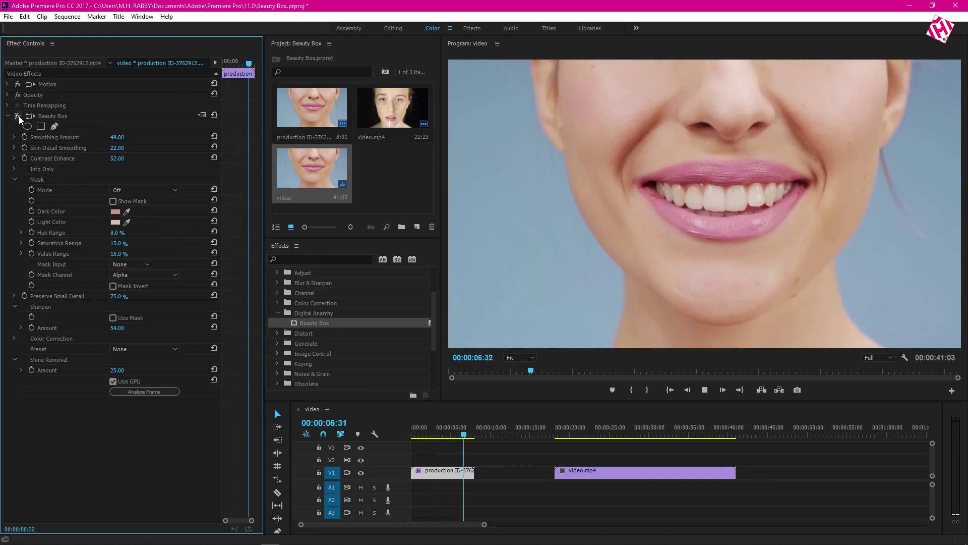
- Apply the Digital Anarchy Beauty Box effect to the video.mp4 clip, previewing it at about 24 seconds
click(570, 482)
click(608, 426)
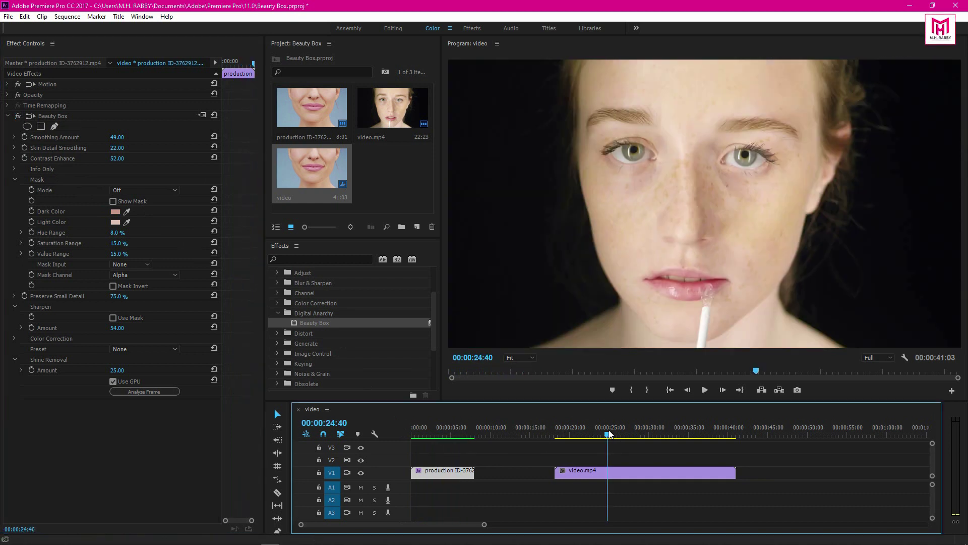
click(646, 472)
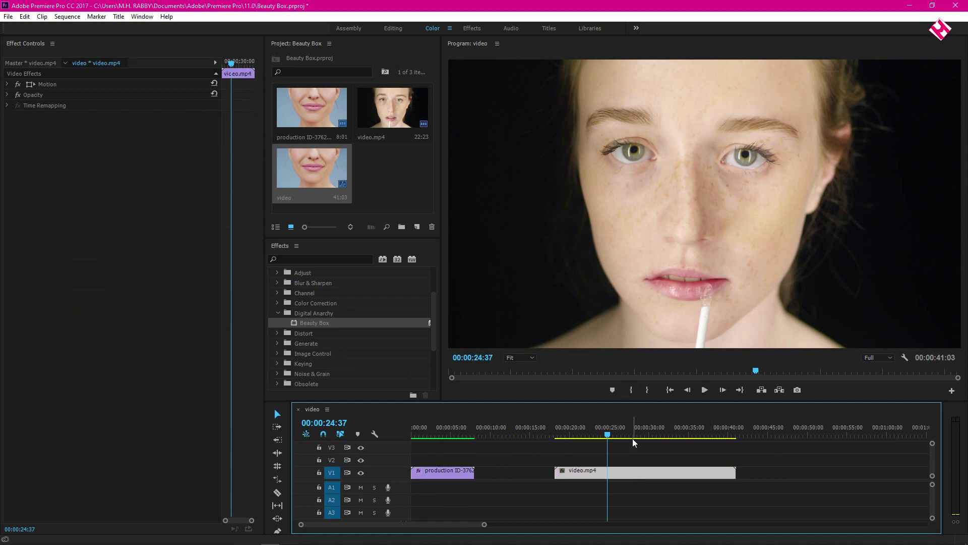
drag(322, 322, 637, 477)
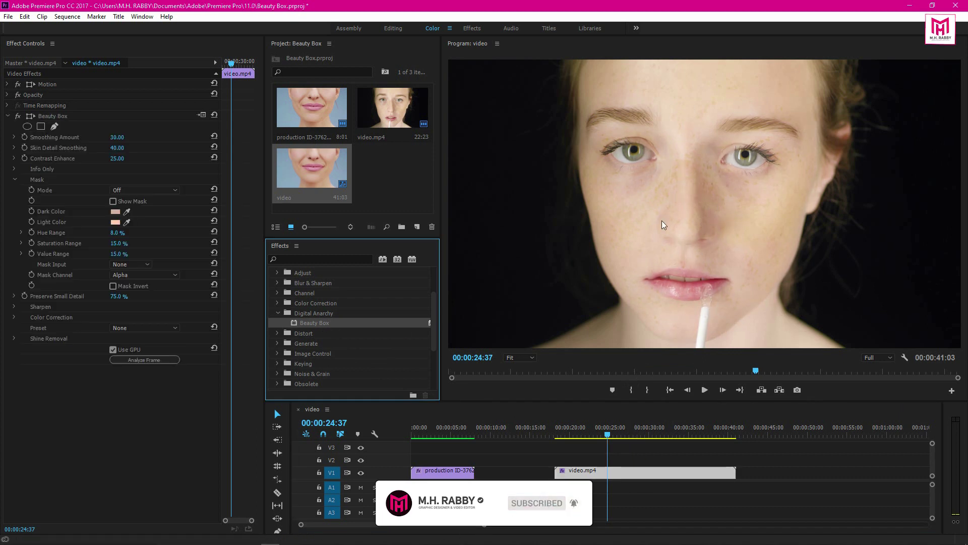
- Sample the Beauty Box Dark Color and Light Color from the skin on the woman's face
click(128, 211)
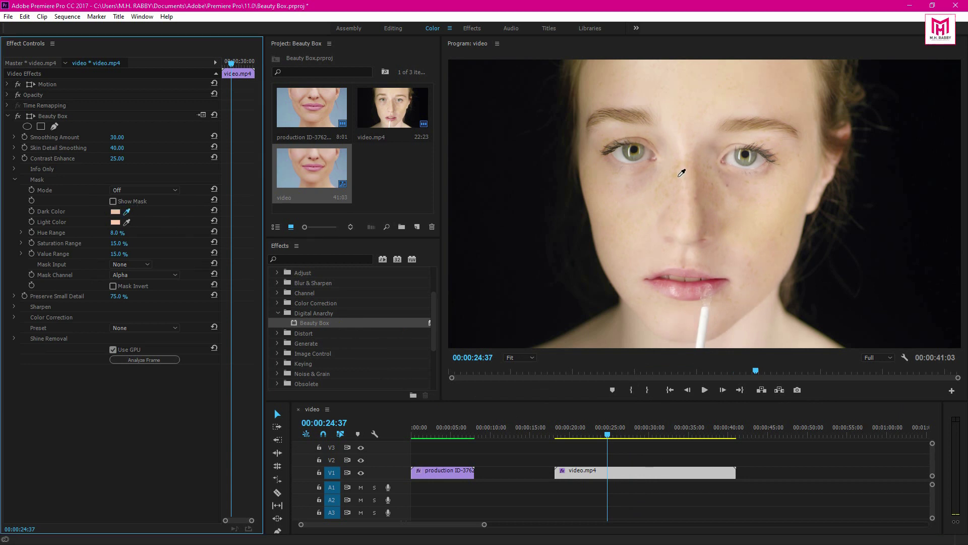
click(694, 213)
click(127, 222)
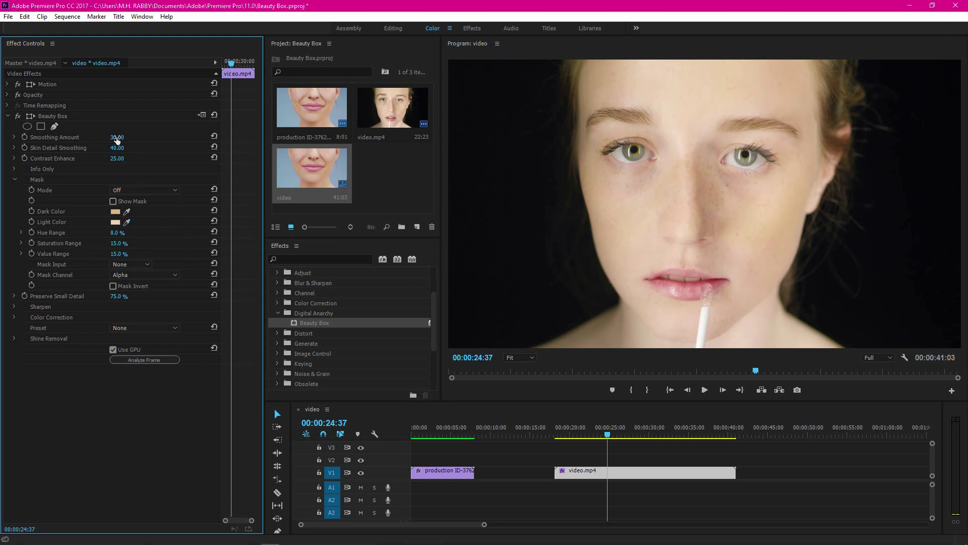
- Set the Beauty Box Smoothing Amount to 135, Skin Detail Smoothing to 90, Contrast Enhance to 100 and Sharpen Amount to 138
drag(117, 137, 177, 143)
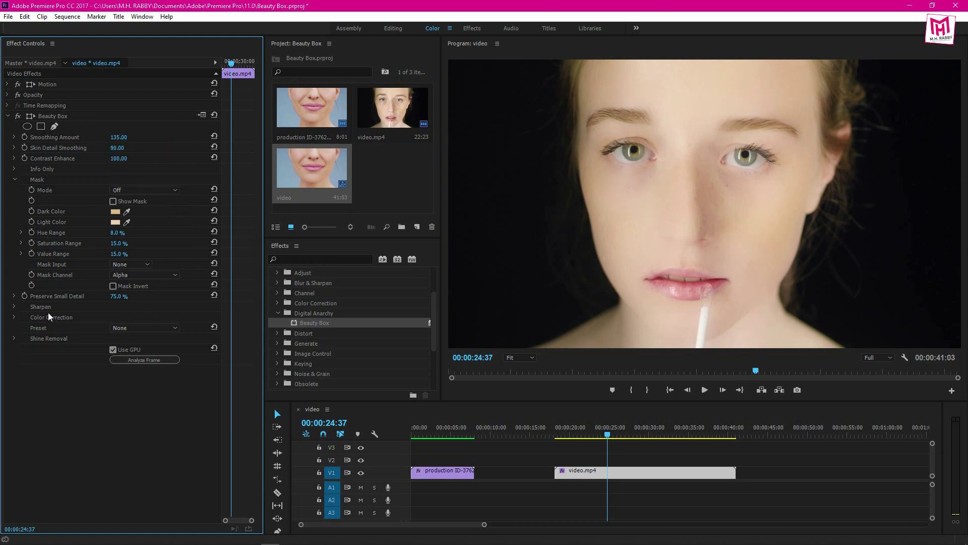
click(14, 306)
mouse_move(119, 328)
mouse_down()
mouse_move(285, 339)
mouse_move(296, 352)
mouse_move(123, 329)
mouse_up()
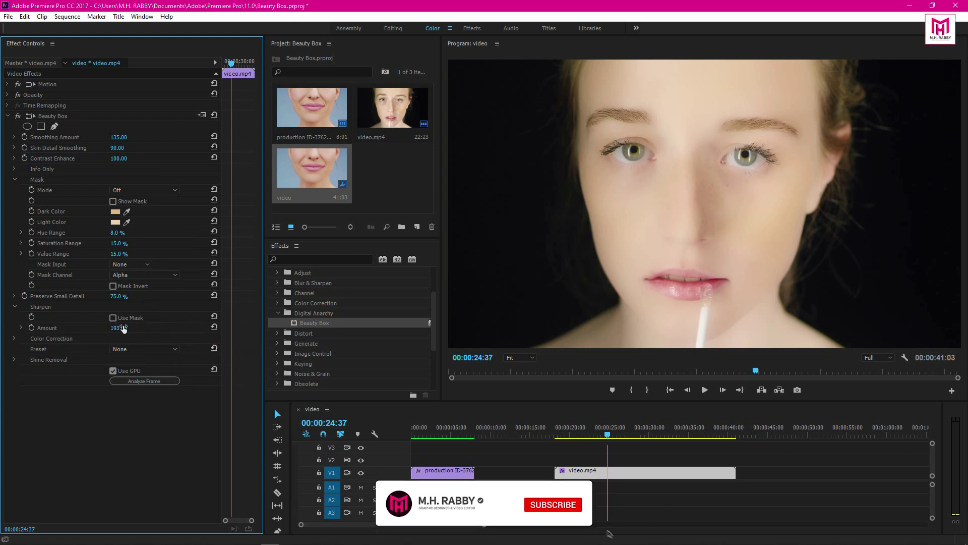
- Set Shine Removal Amount to 0, Preserve Small Detail to 100%, Smoothing Amount to 123 and Skin Detail Smoothing to 66
click(14, 359)
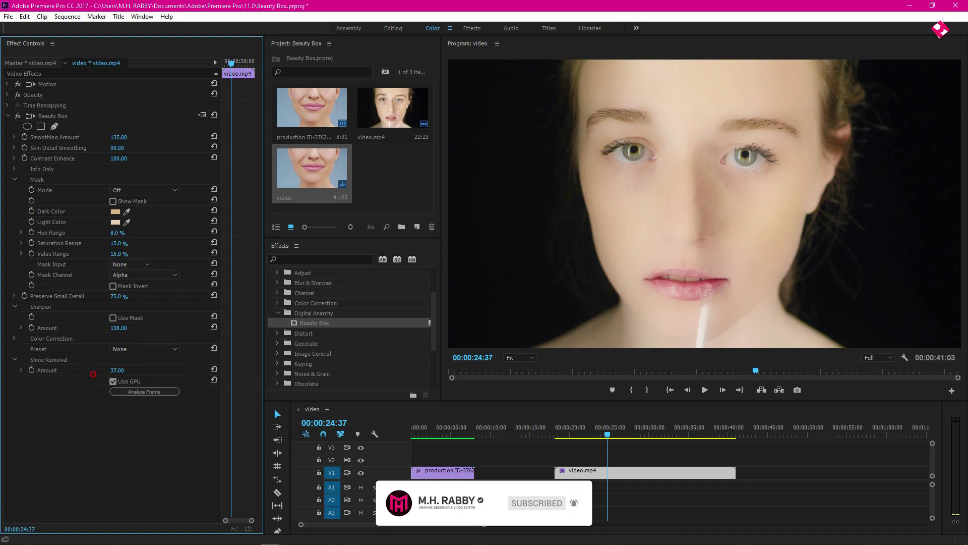
drag(93, 374, 67, 376)
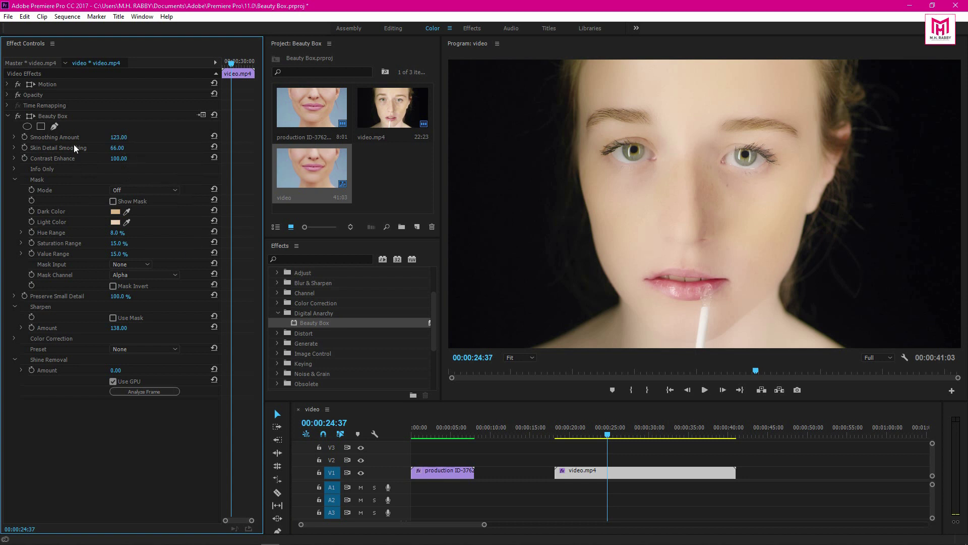
- Compare the video.mp4 clip with Beauty Box off and on, at the current frame and during playback from about 19 seconds
click(18, 116)
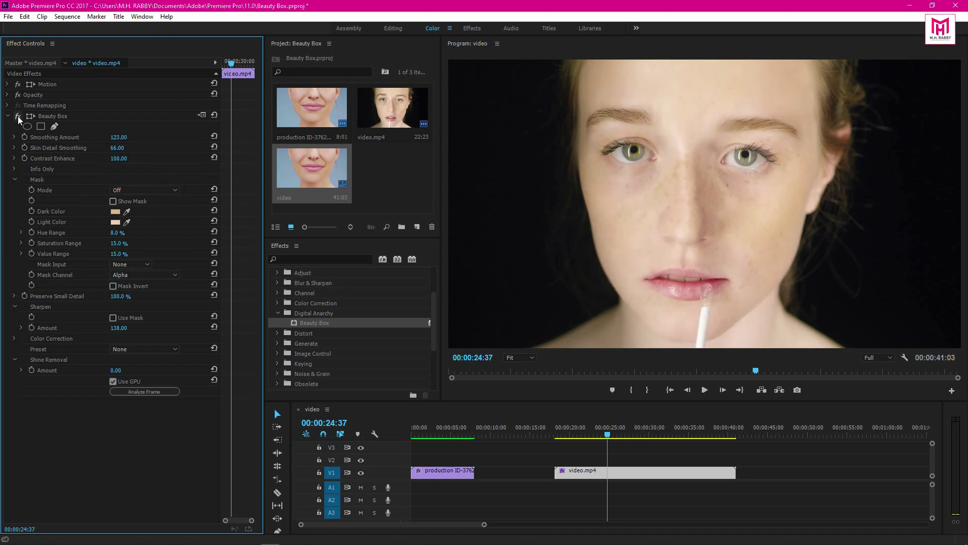
click(17, 116)
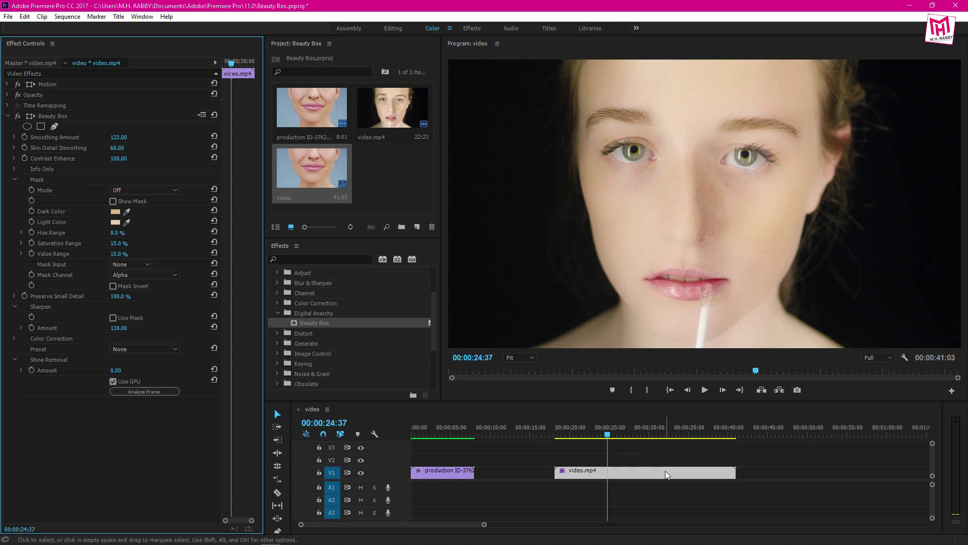
mouse_move(565, 432)
mouse_down()
mouse_move(640, 447)
mouse_move(566, 444)
mouse_up()
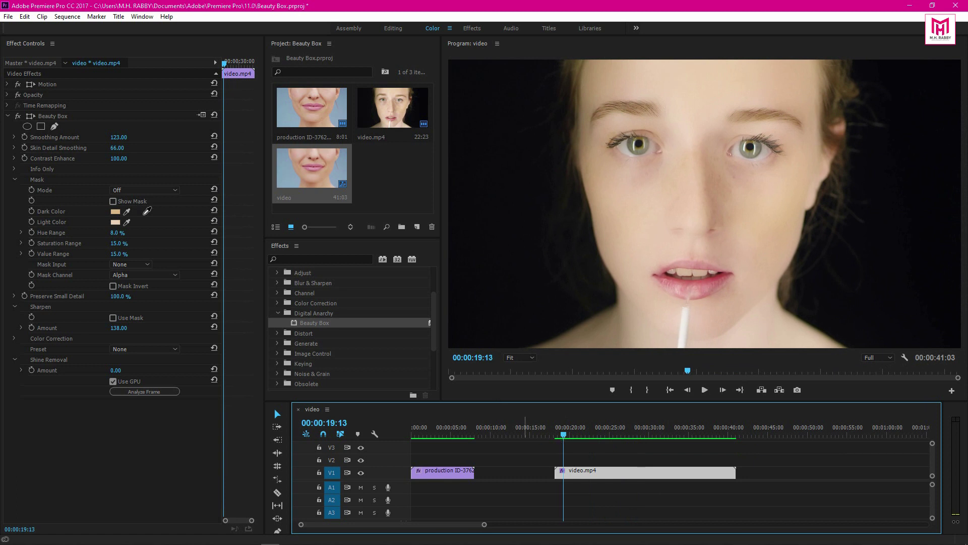
click(18, 116)
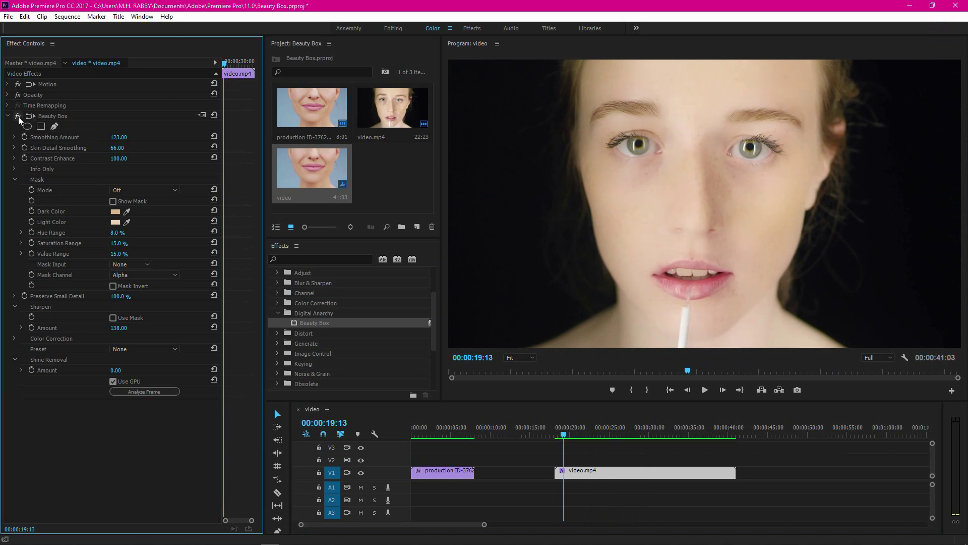
click(18, 117)
key(space)
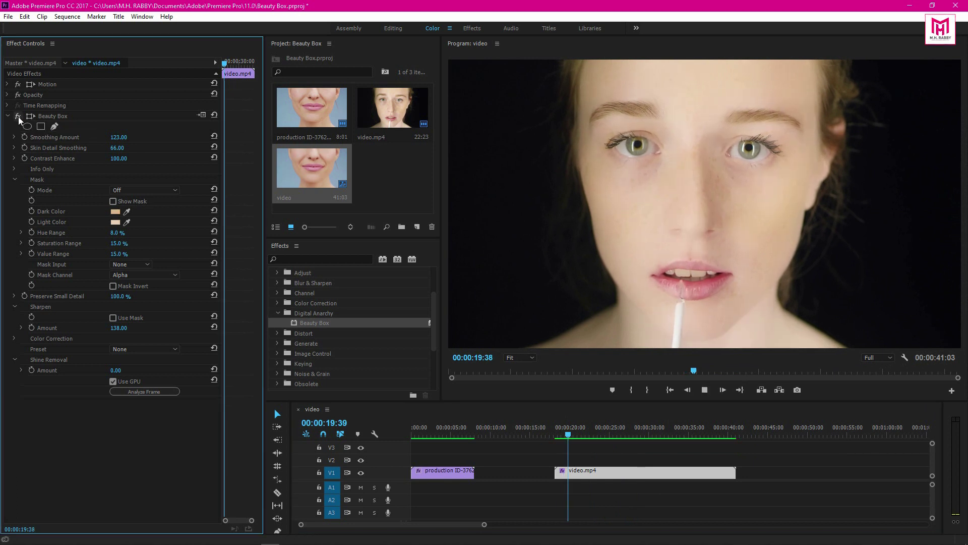
click(18, 117)
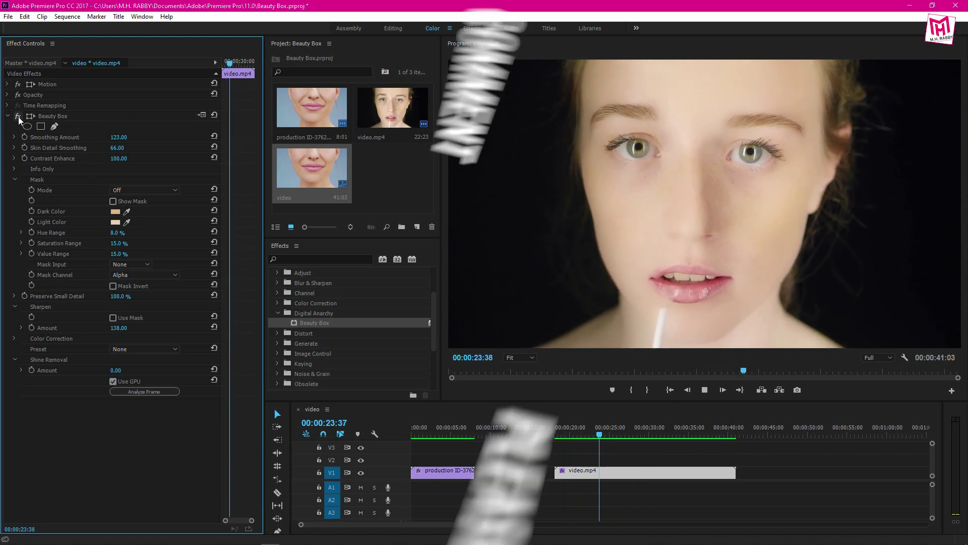
click(19, 116)
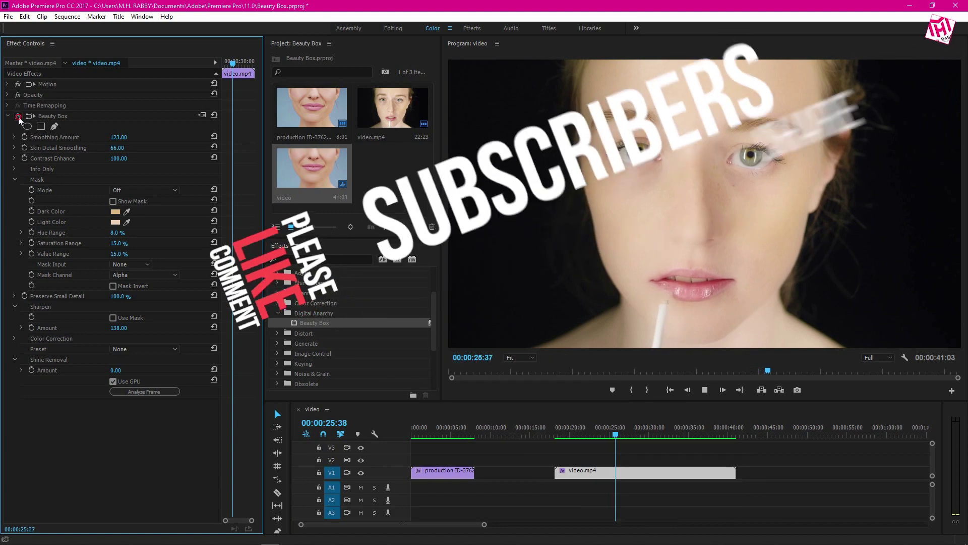